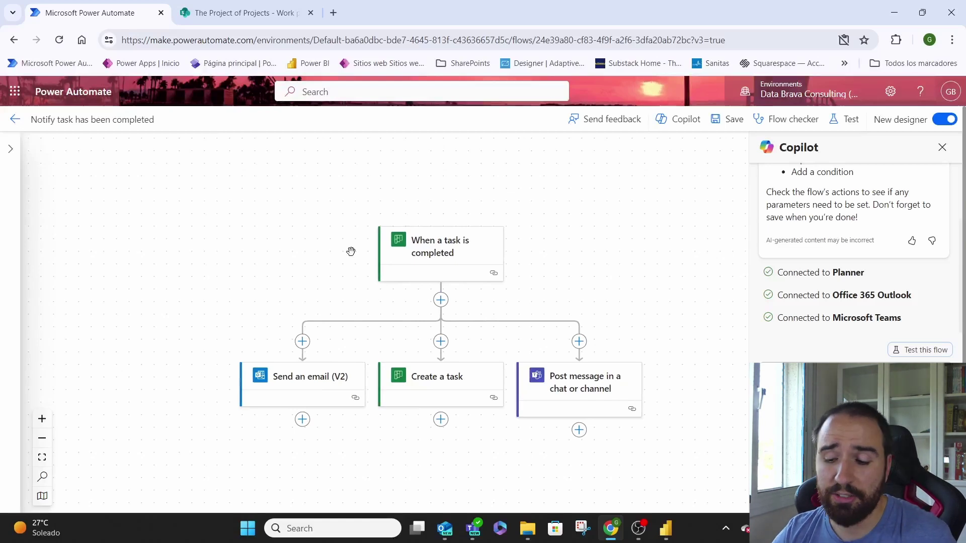
Step: Open the 'When a task is completed' trigger to confirm it watches Blue Fado's Tasks plan
scroll(351, 252, "down", 1)
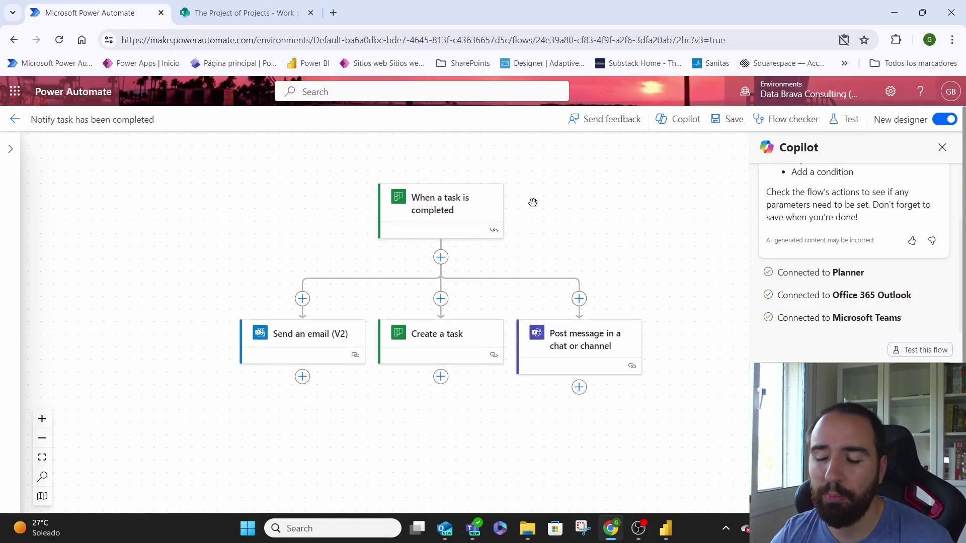
left_click(450, 206)
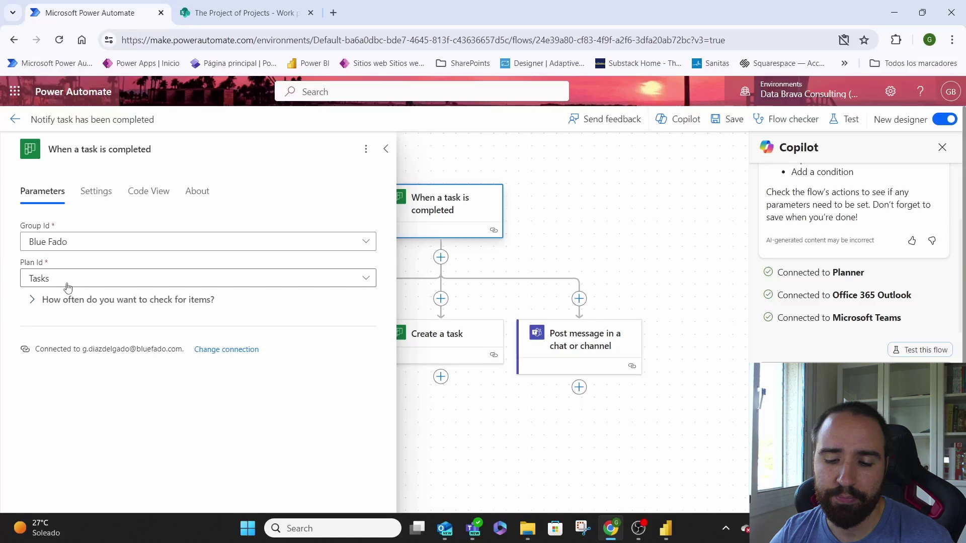
key("alt+Tab")
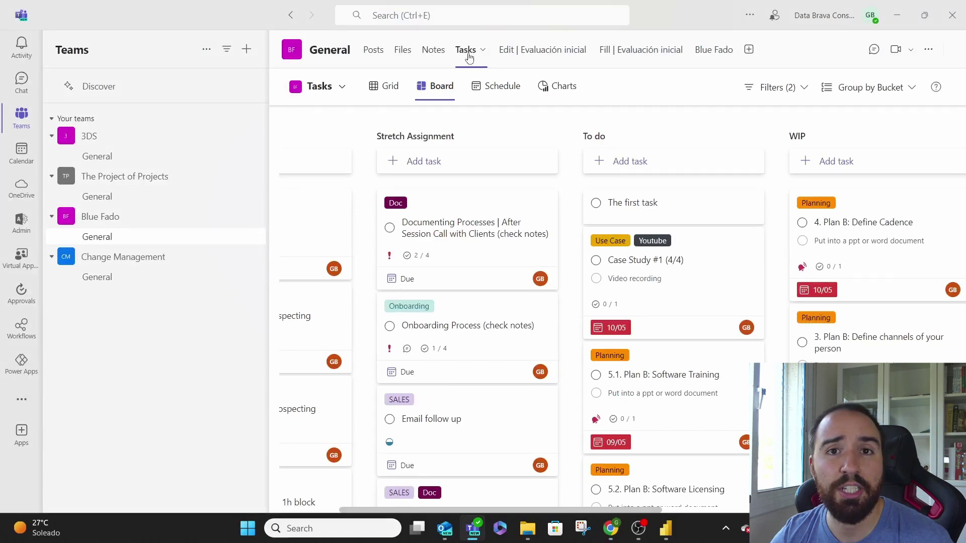
key("alt+Tab")
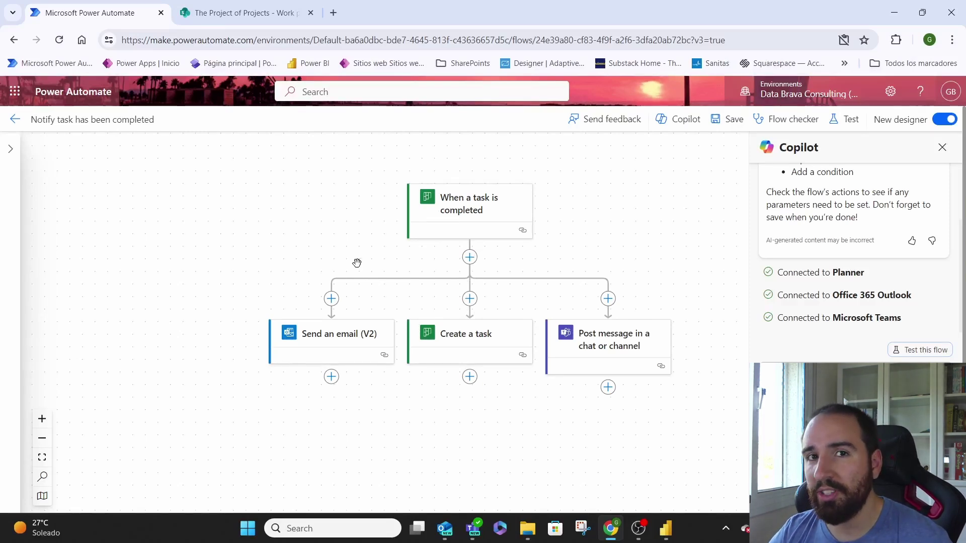
scroll(356, 263, "down", 1)
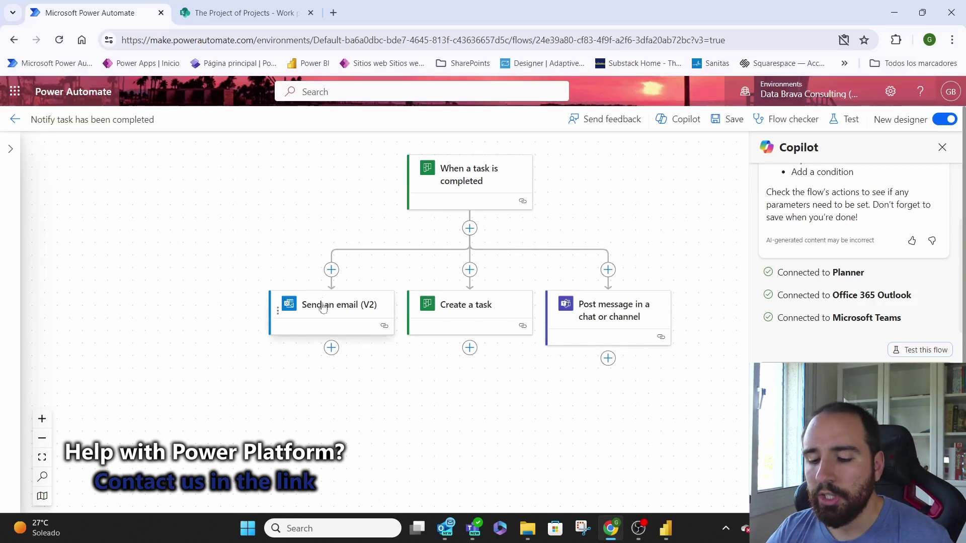
Step: Review the email's recipient and 'Task Completed' subject, then end the body sentence with a period
left_click(326, 322)
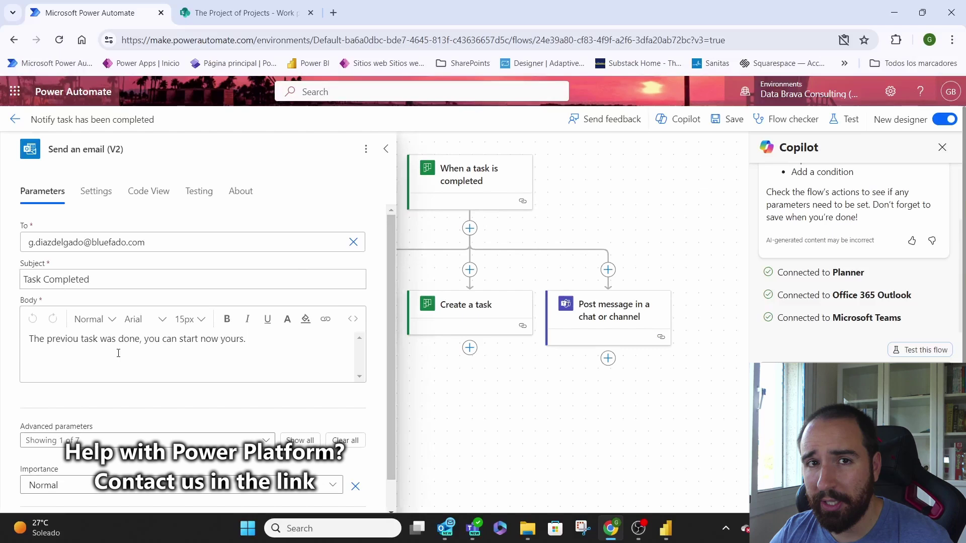
left_click(173, 245)
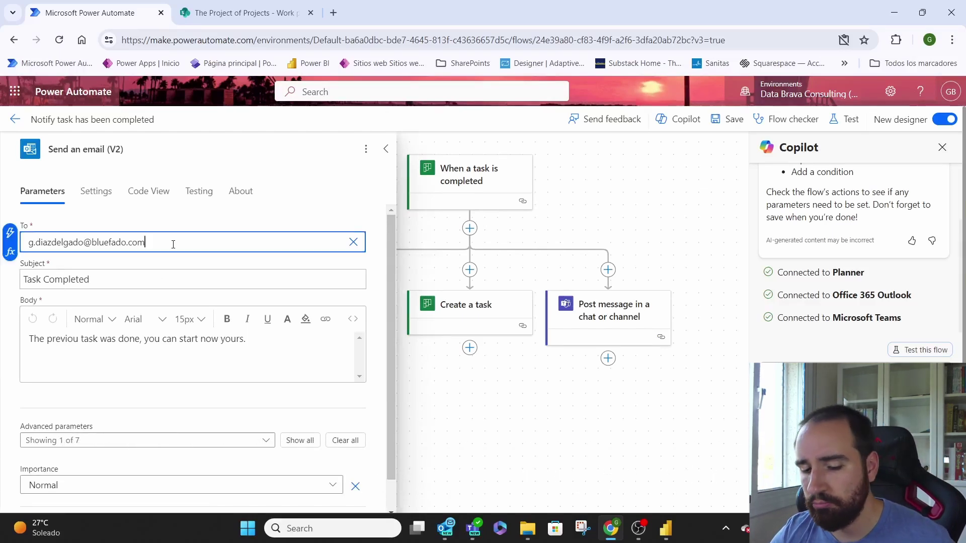
left_click_drag(173, 244, 26, 255)
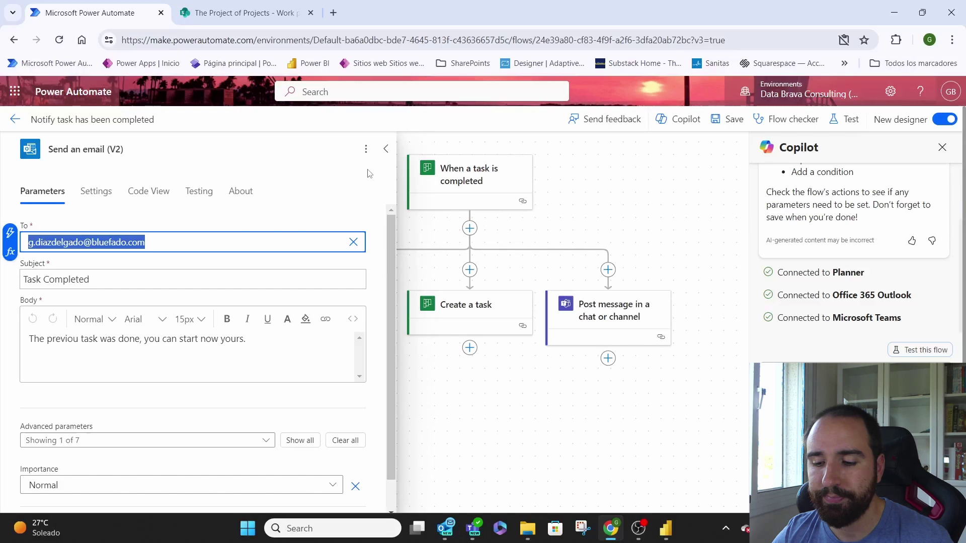
left_click(112, 278)
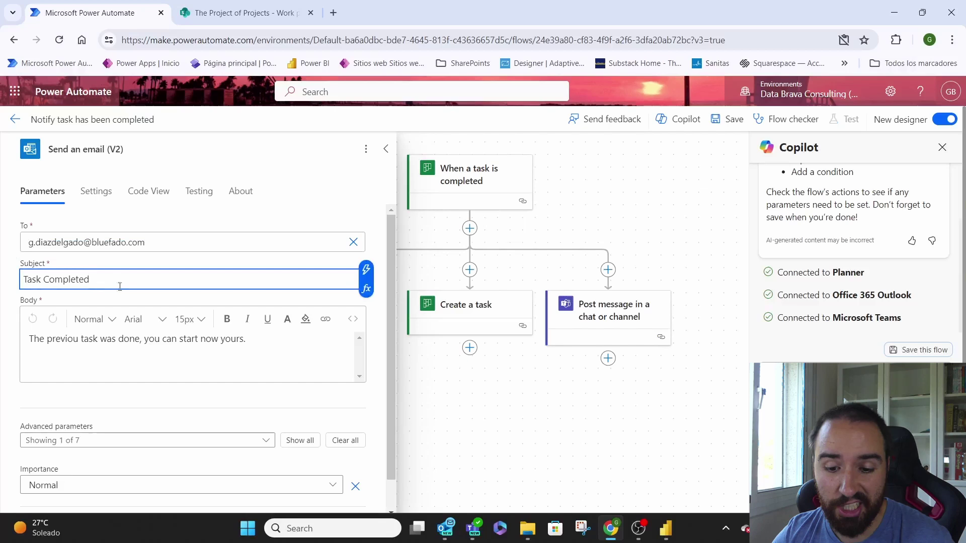
left_click(243, 340)
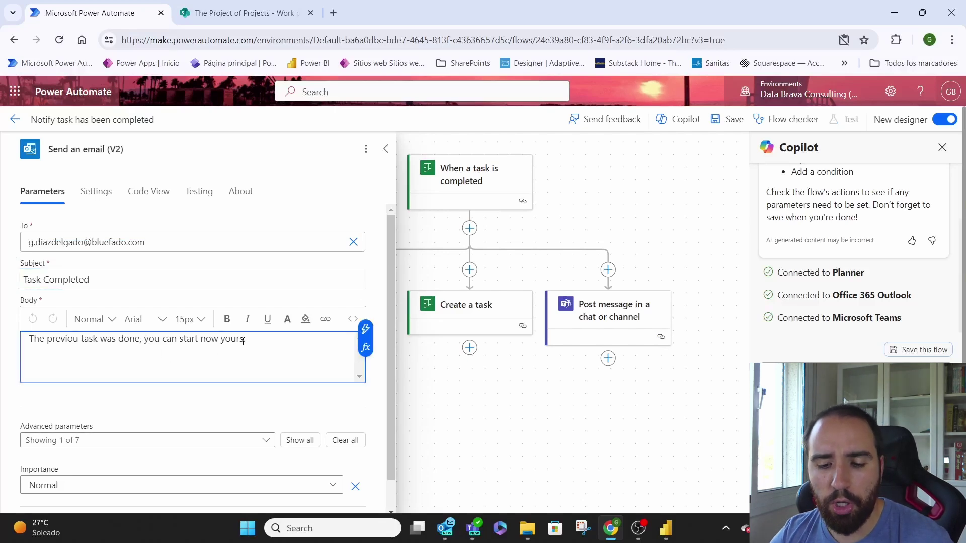
type(".")
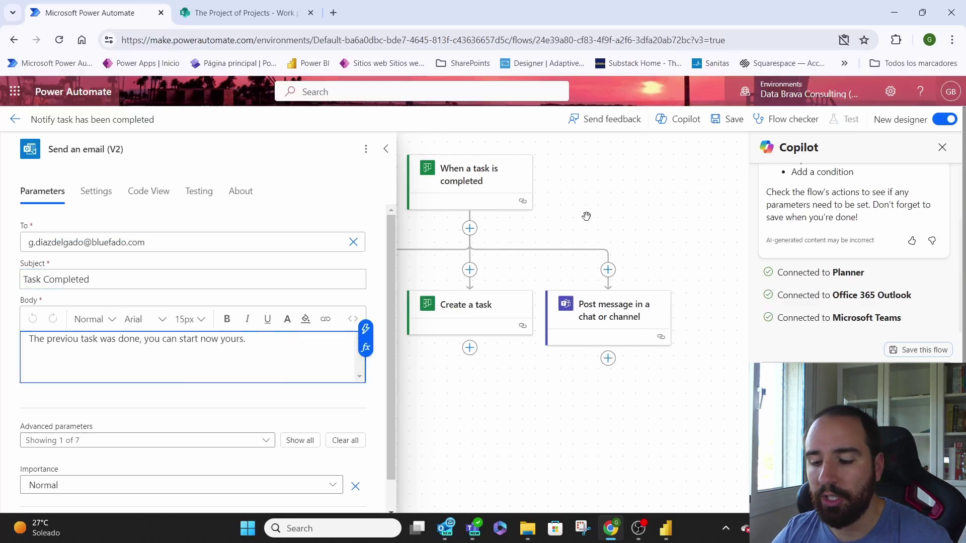
Step: Leave the email settings and show all advanced parameters of the Create a task step
left_click(610, 203)
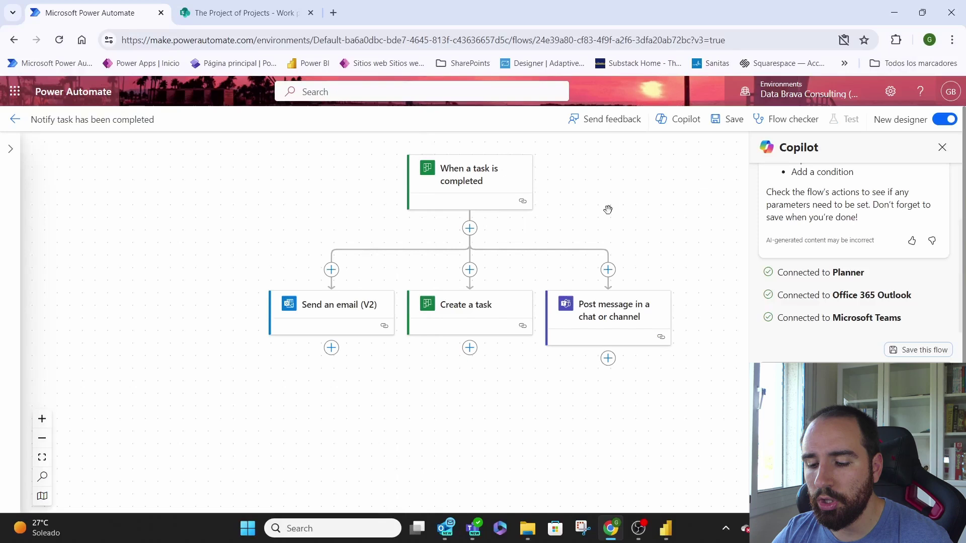
left_click(459, 323)
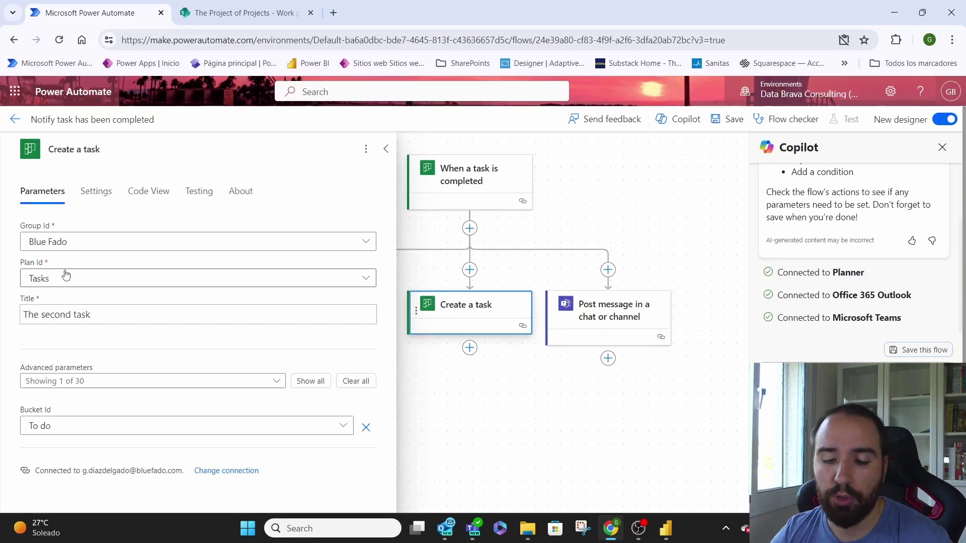
scroll(107, 309, "down", 1)
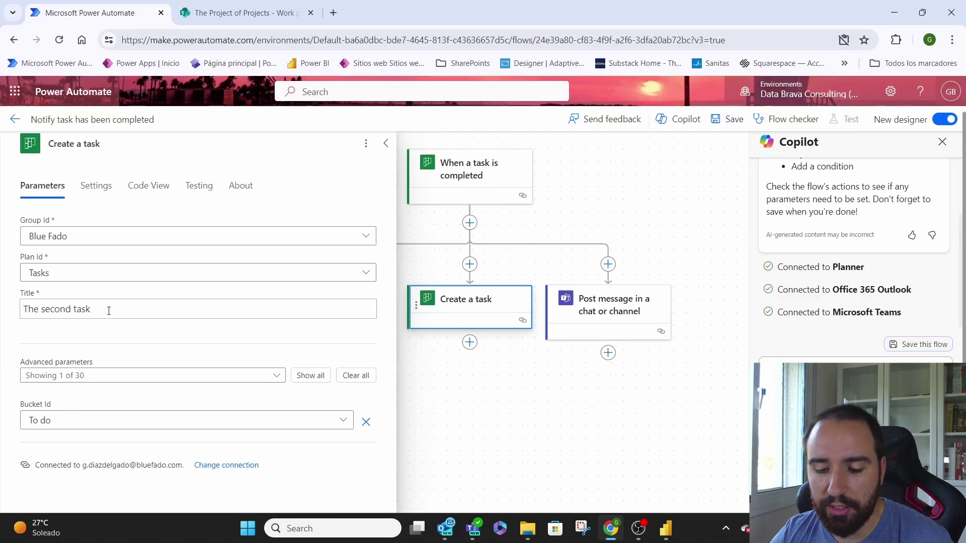
left_click(315, 380)
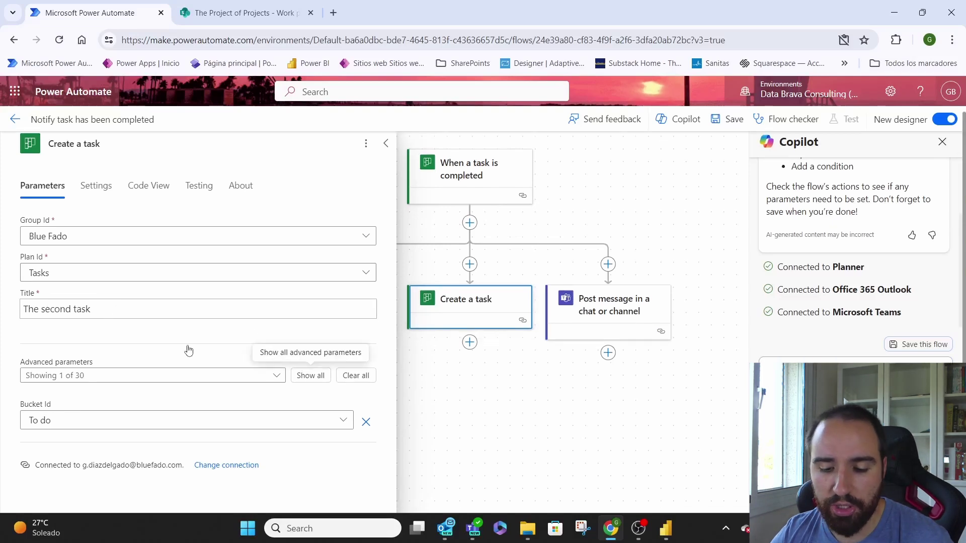
Step: Scroll through the 30 advanced task fields, then close the Create a task panel
scroll(189, 350, "down", 4)
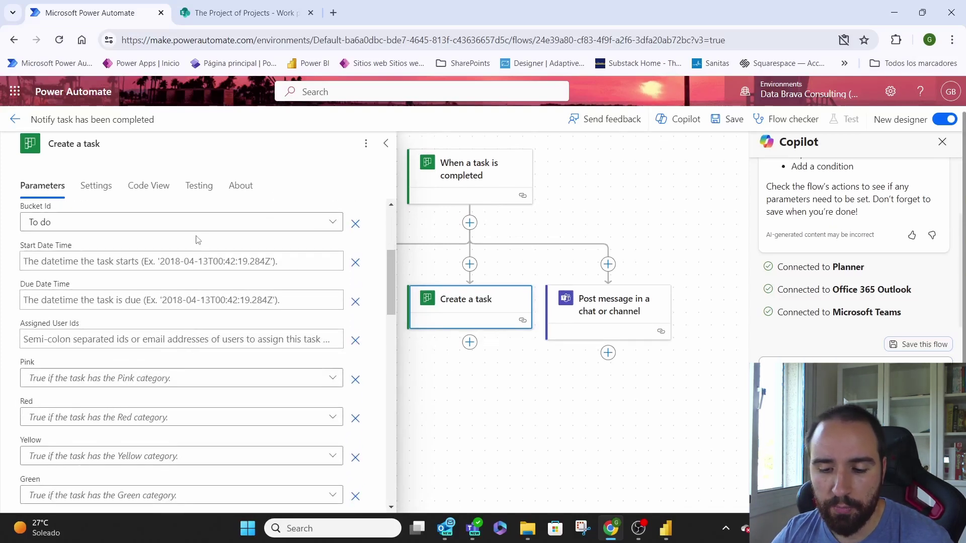
scroll(190, 358, "up", 2)
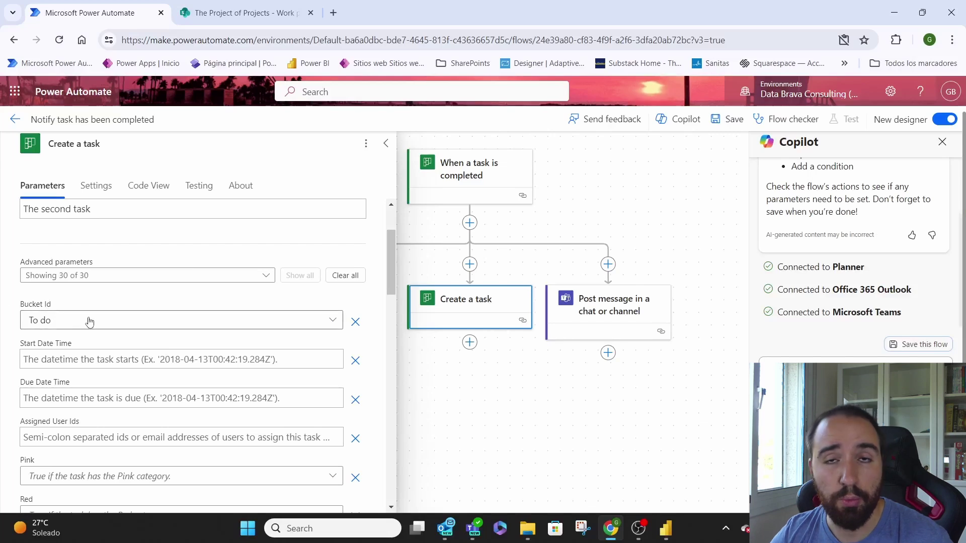
scroll(90, 322, "down", 1)
scroll(89, 322, "down", 1)
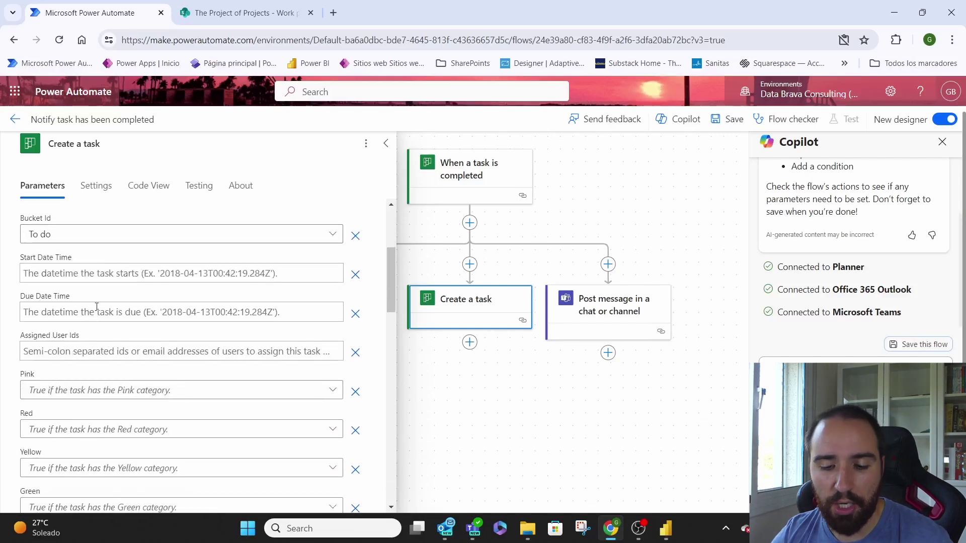
scroll(146, 309, "down", 2)
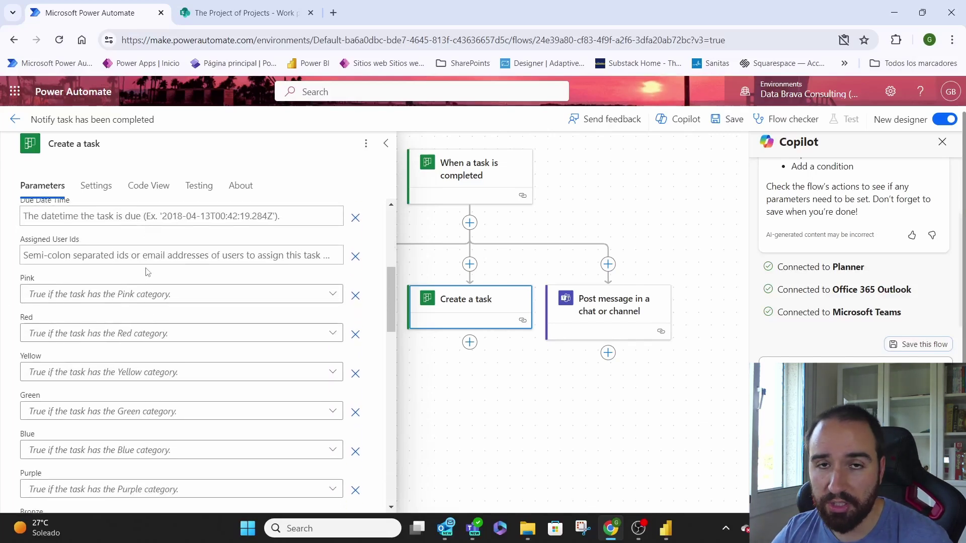
scroll(148, 272, "down", 9)
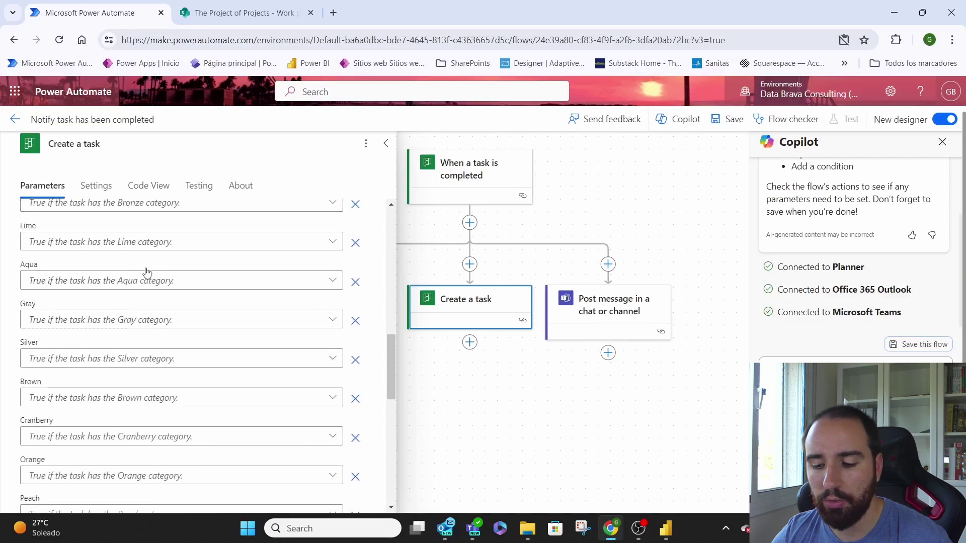
scroll(146, 271, "up", 8)
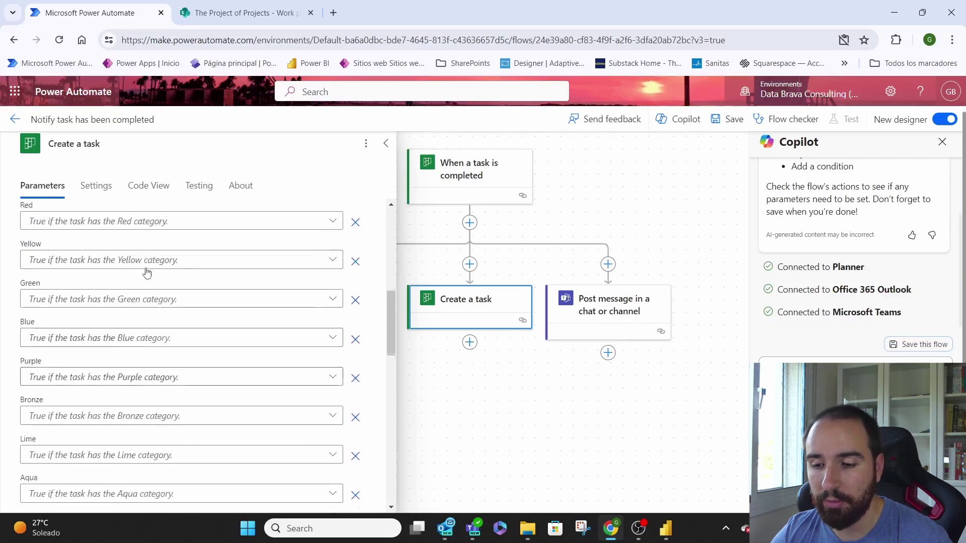
left_click(578, 176)
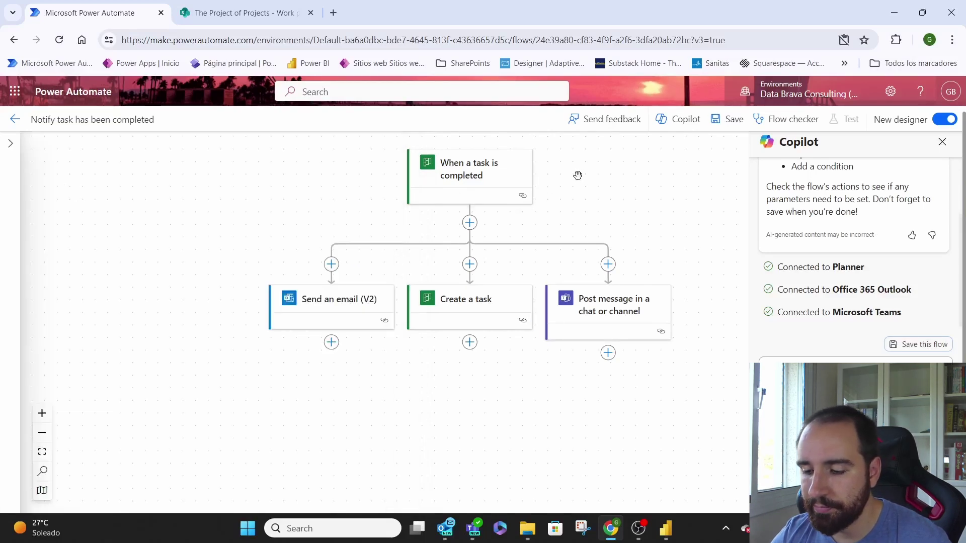
left_click(626, 309)
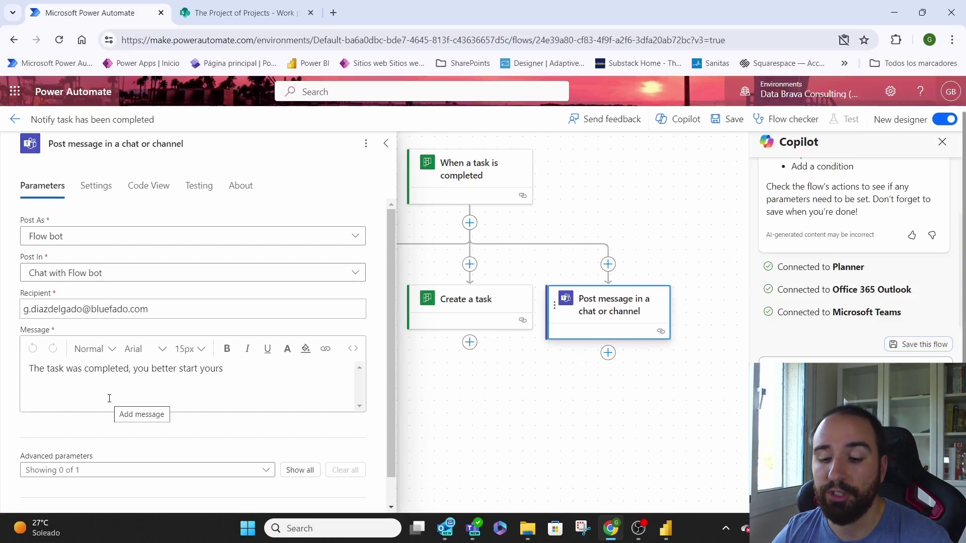
left_click(196, 391)
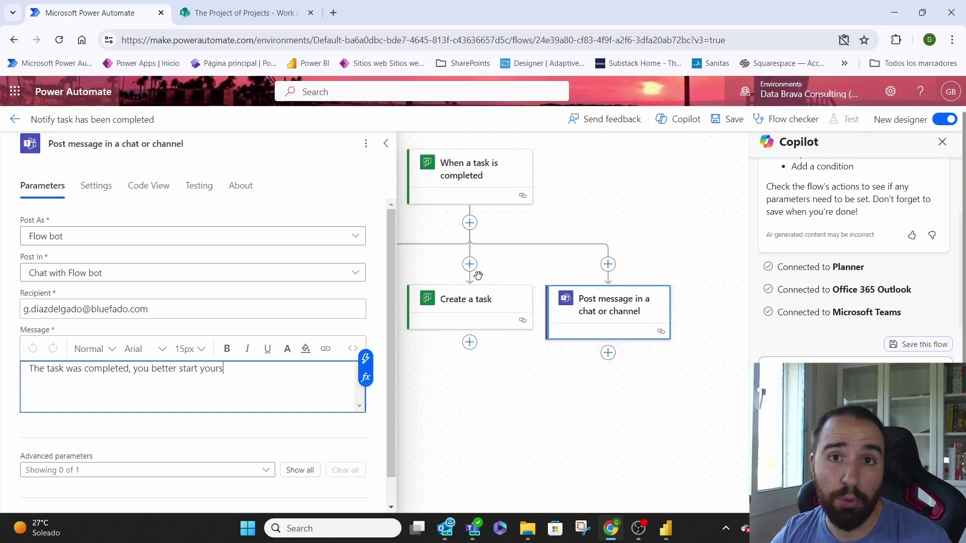
left_click(469, 406)
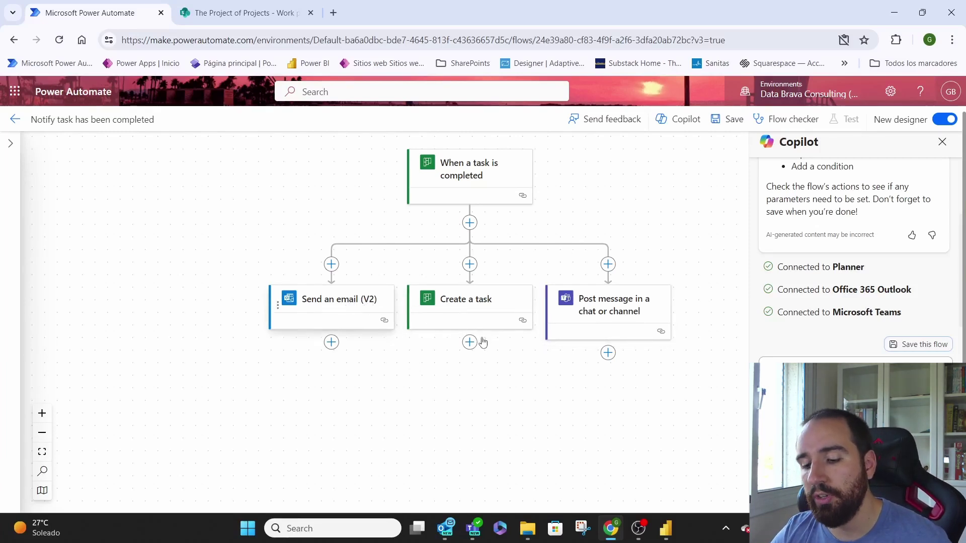
Step: Close Copilot and move Send an email (V2) below Create a task to chain the actions
key("ctrl+a")
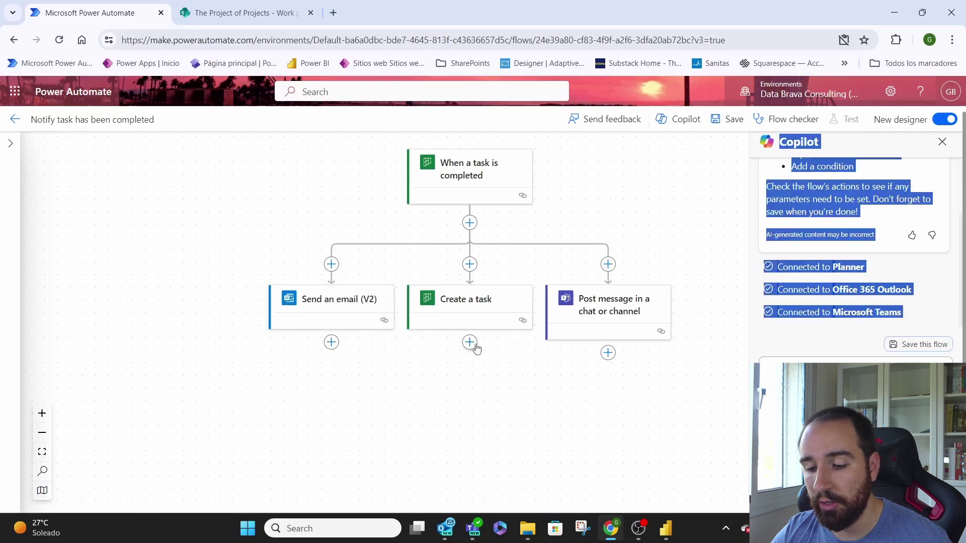
left_click(347, 301)
left_click_drag(347, 301, 330, 441)
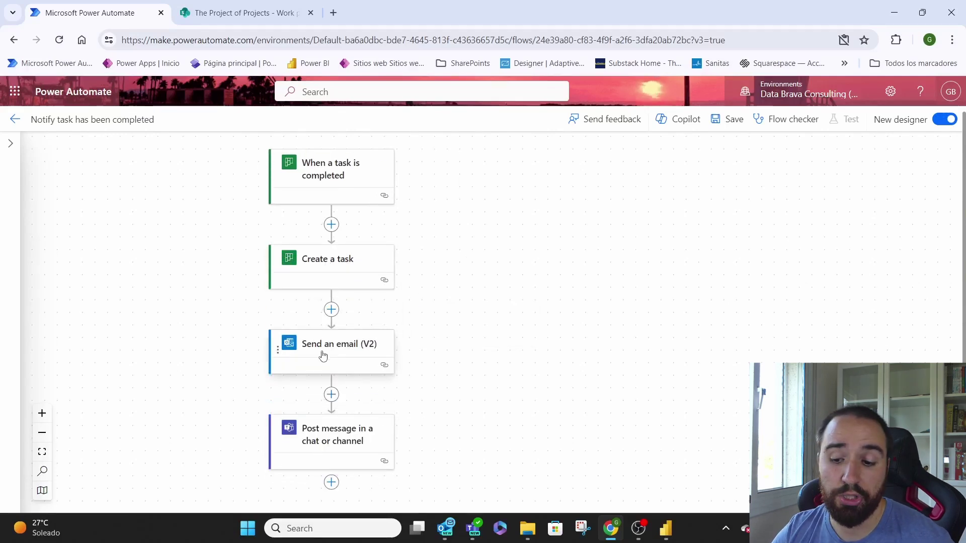
Step: Reopen Send an email (V2) and browse dynamic content for the body without inserting any
left_click(324, 355)
left_click(281, 344)
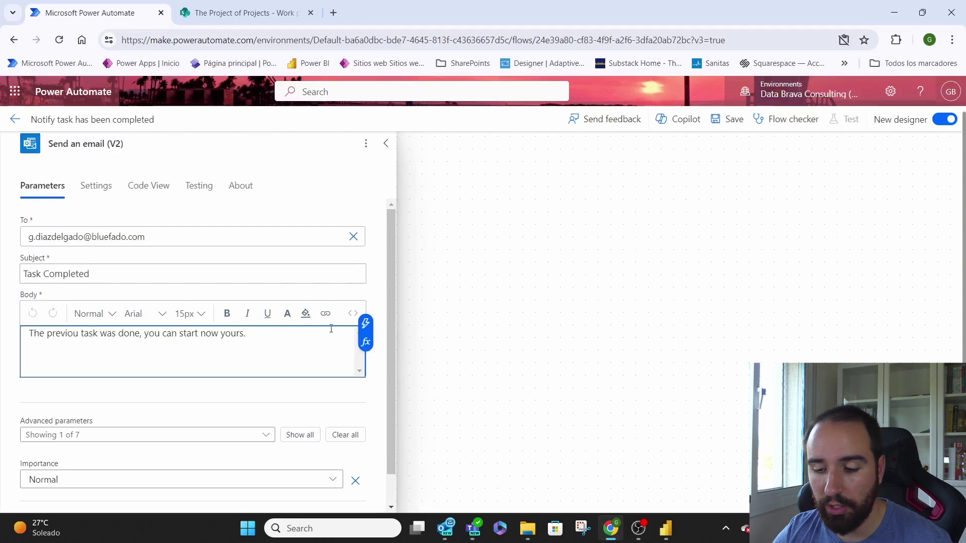
left_click(366, 323)
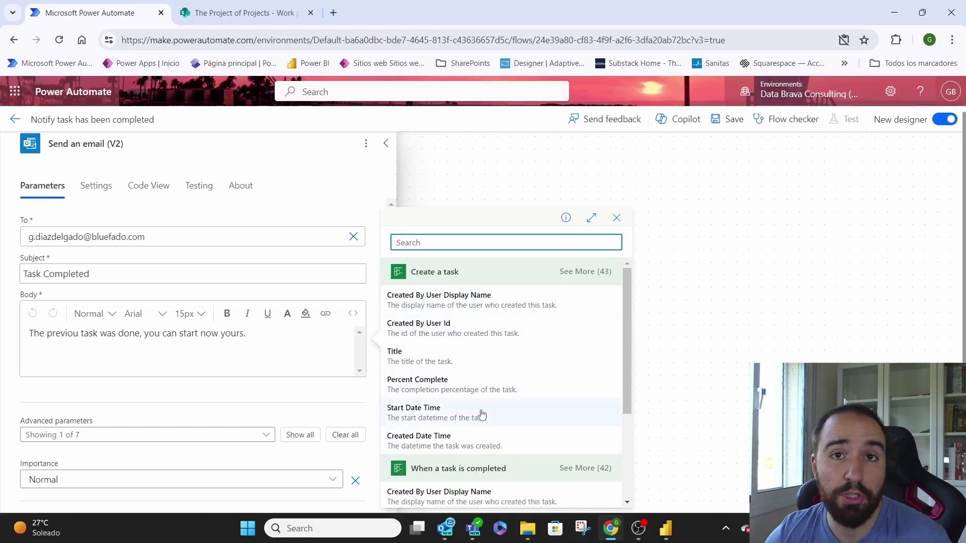
left_click(614, 218)
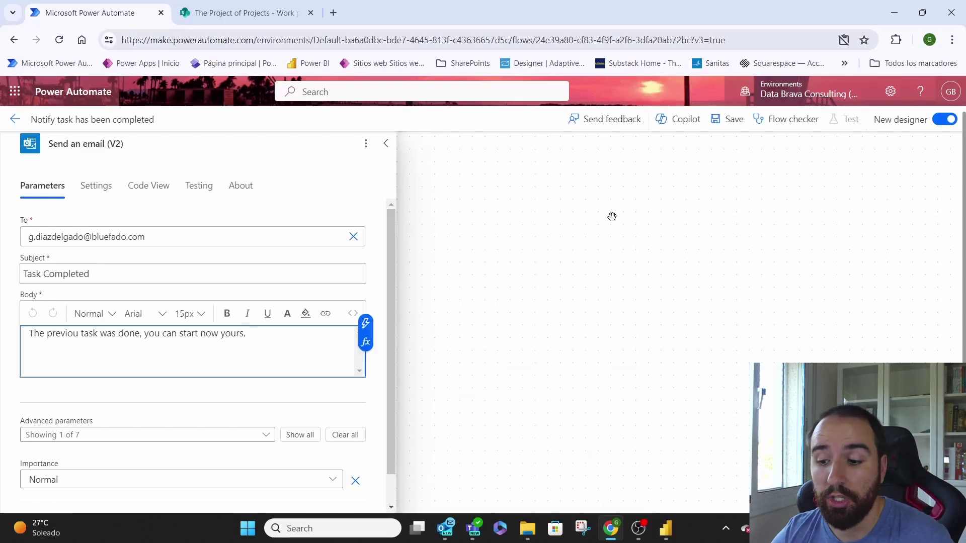